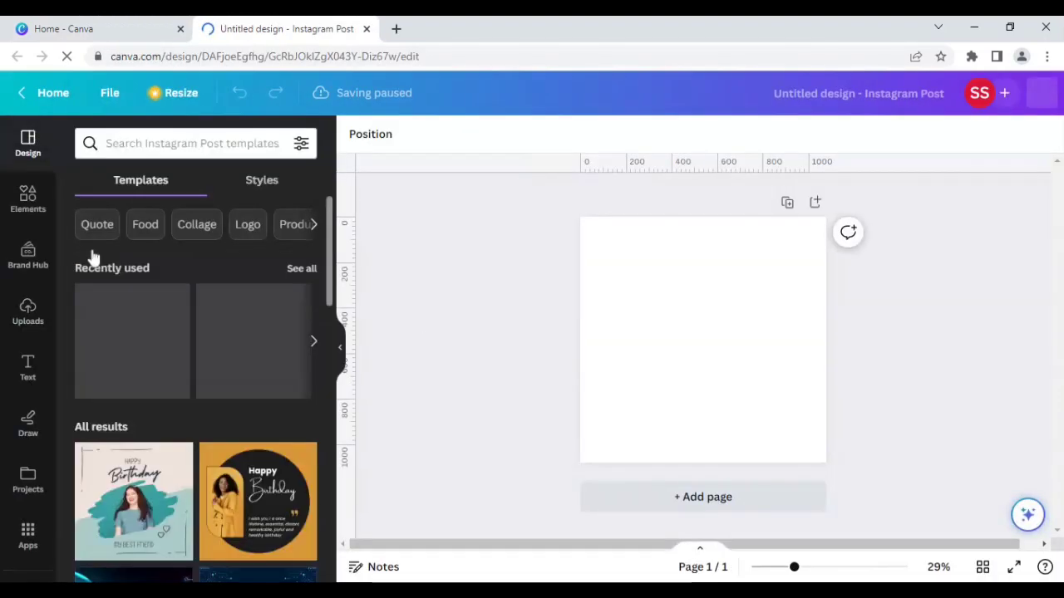
# - Add the recently used cat photo from Elements and set it as the page background
pyautogui.click(28, 202)
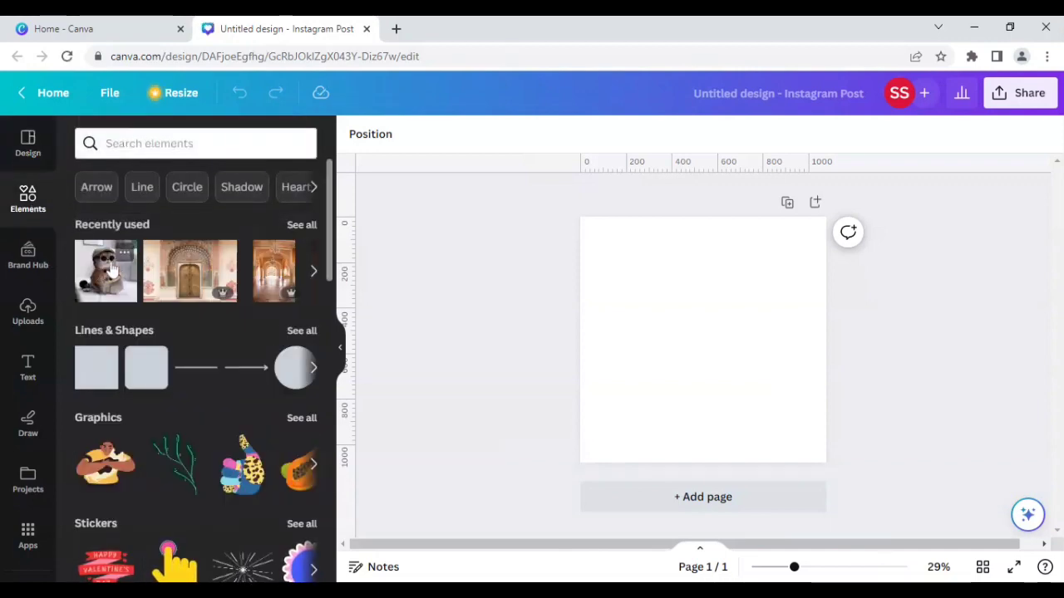
pyautogui.click(123, 257)
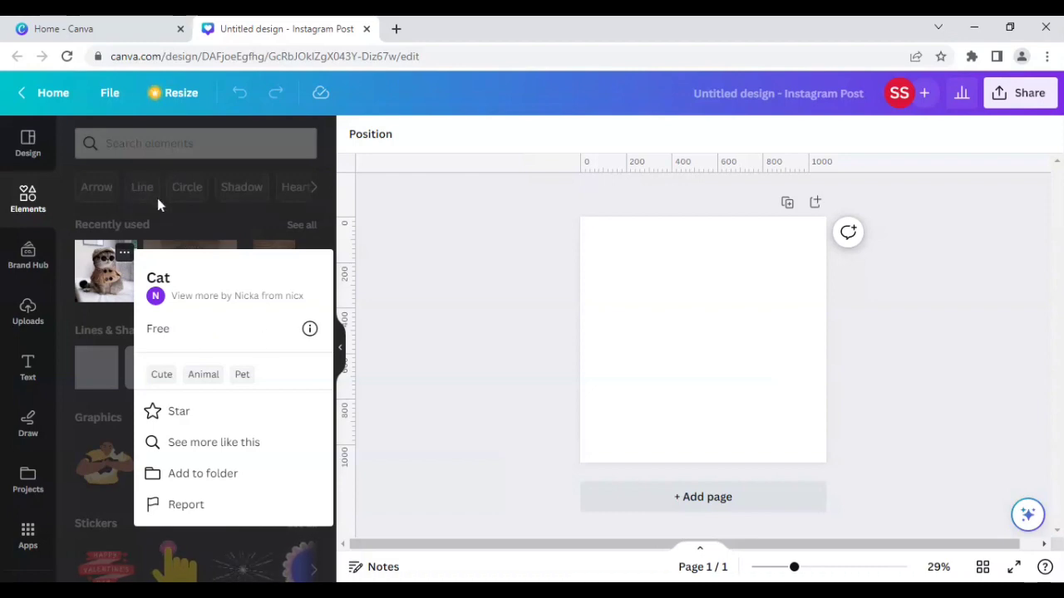
pyautogui.click(100, 283)
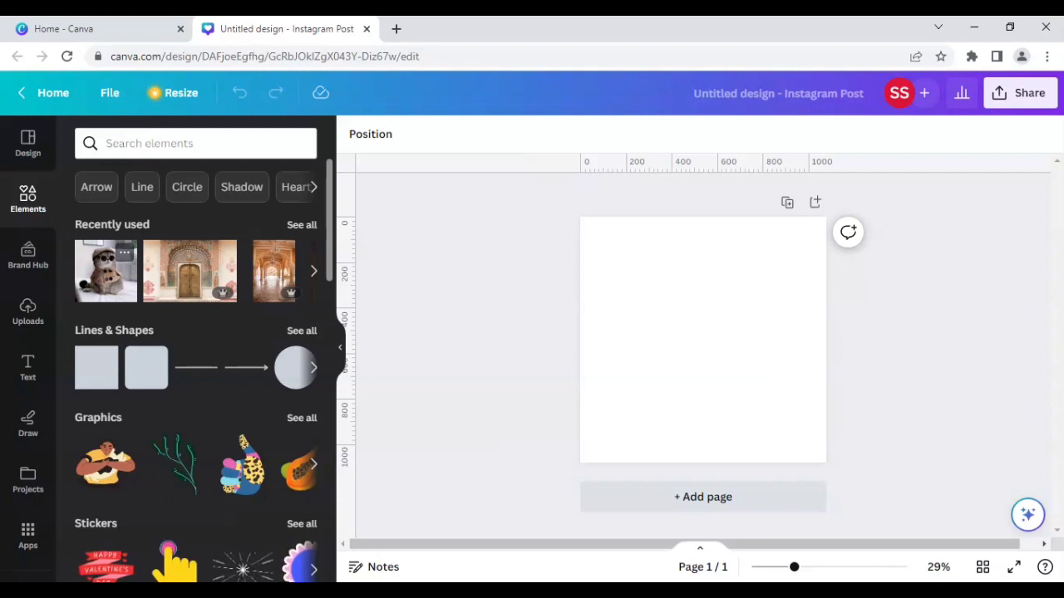
pyautogui.click(106, 282)
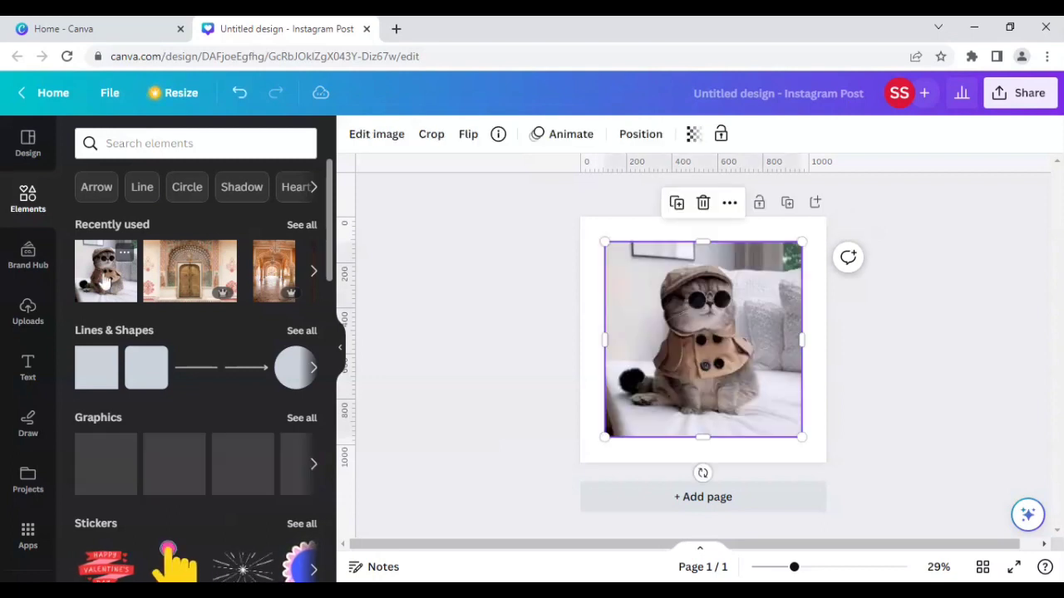
pyautogui.rightClick(700, 329)
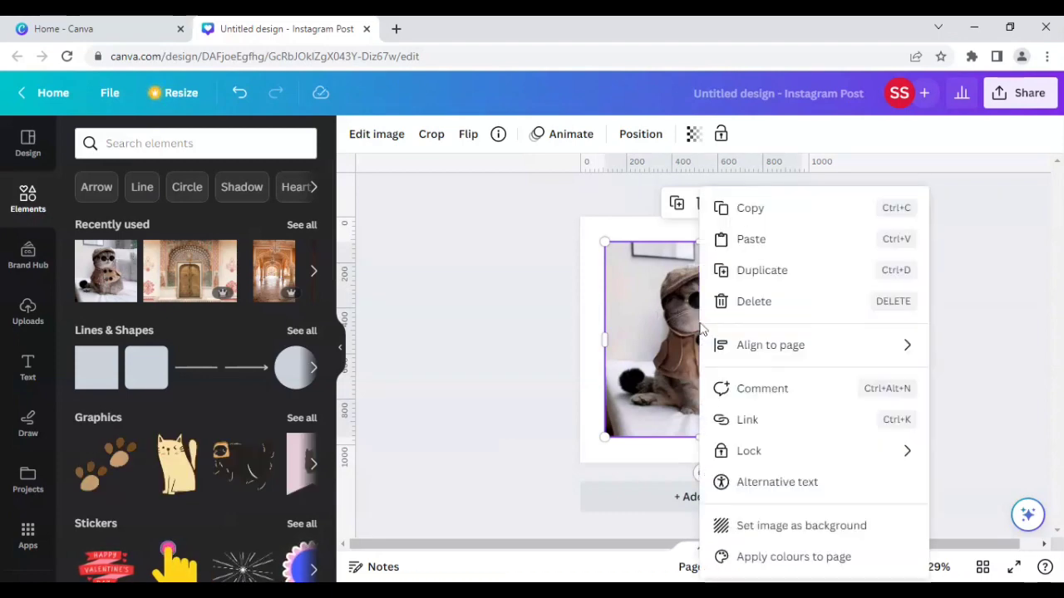
pyautogui.click(763, 534)
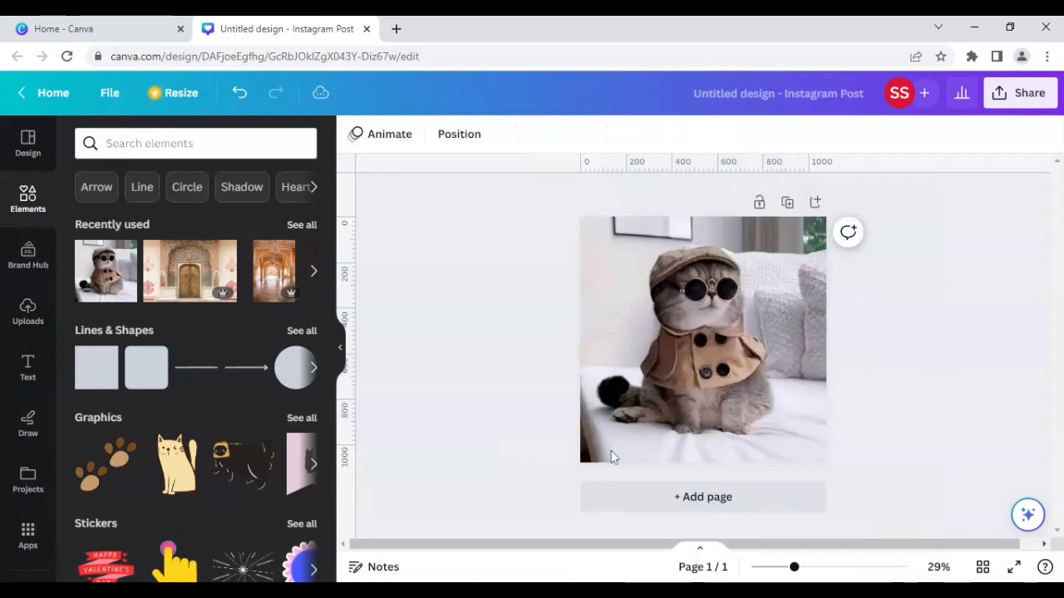
# - Open Edit photo for the cat background and request a switch back to the old editor
pyautogui.click(687, 374)
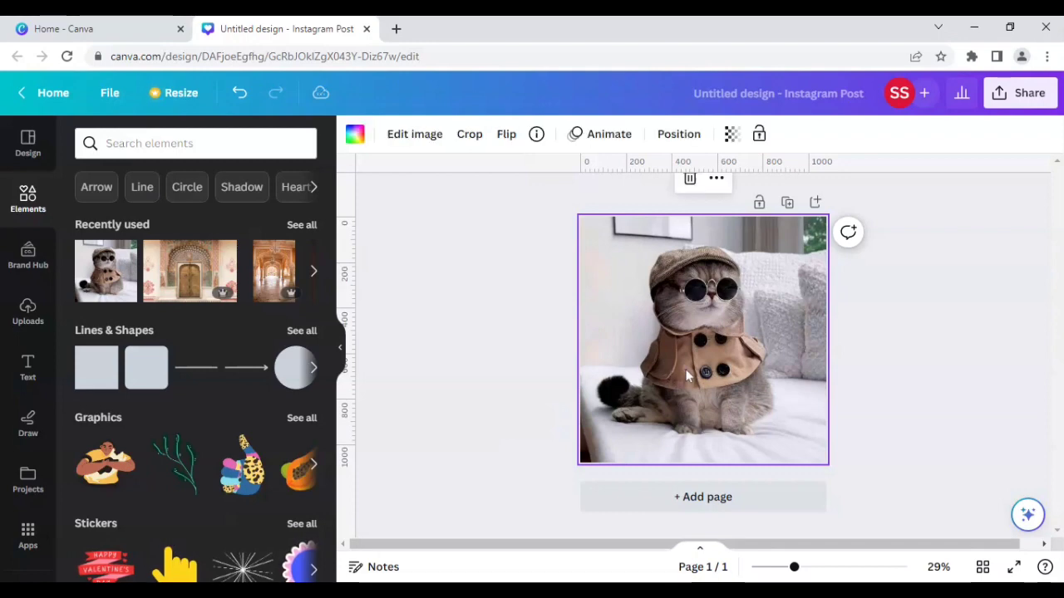
pyautogui.click(418, 141)
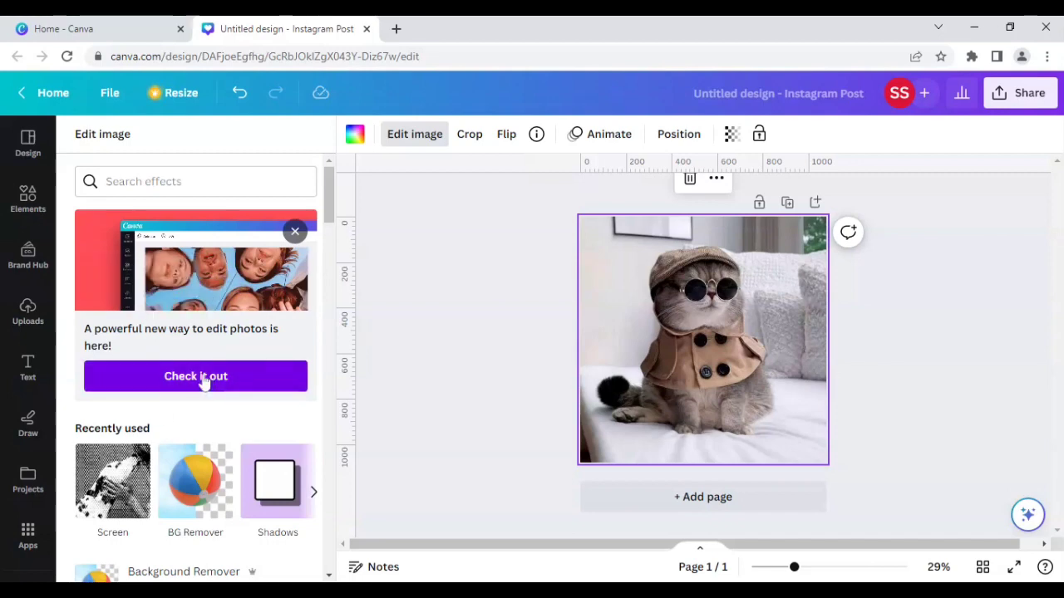
pyautogui.press('Delete')
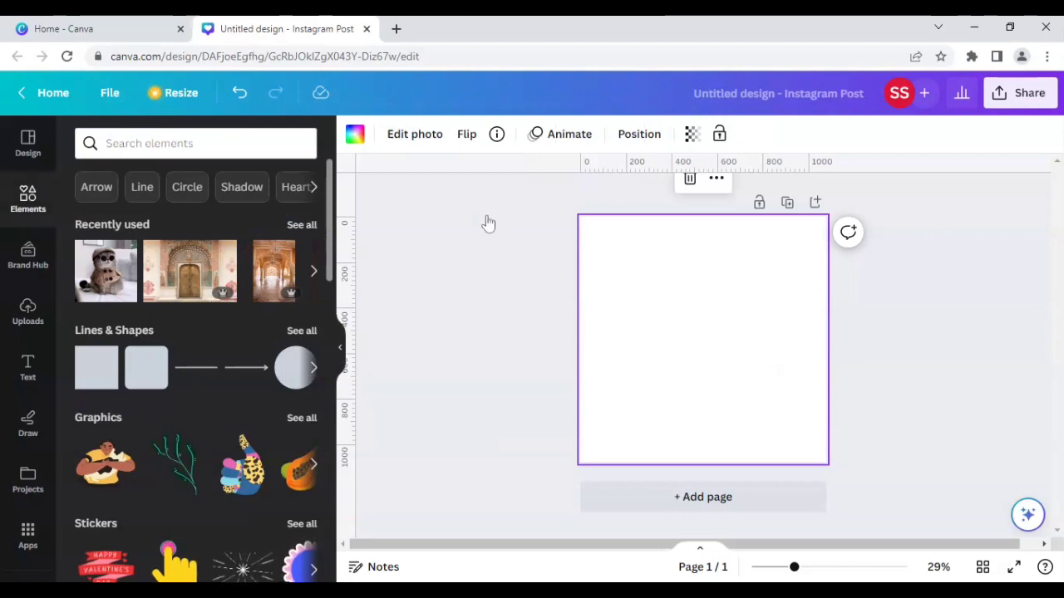
pyautogui.click(745, 274)
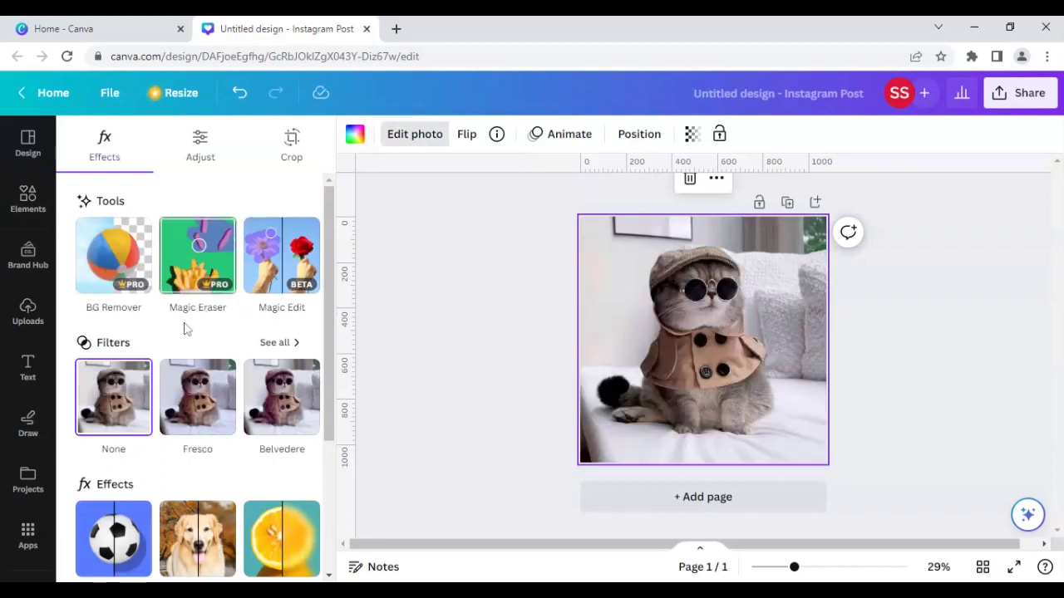
pyautogui.scroll(-3, 159, 339)
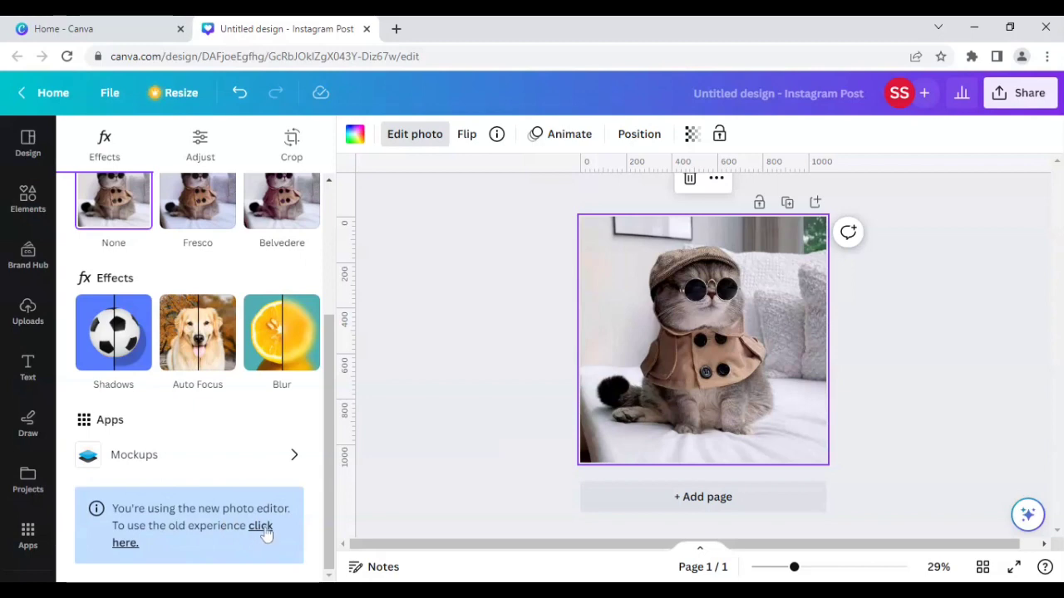
pyautogui.click(268, 530)
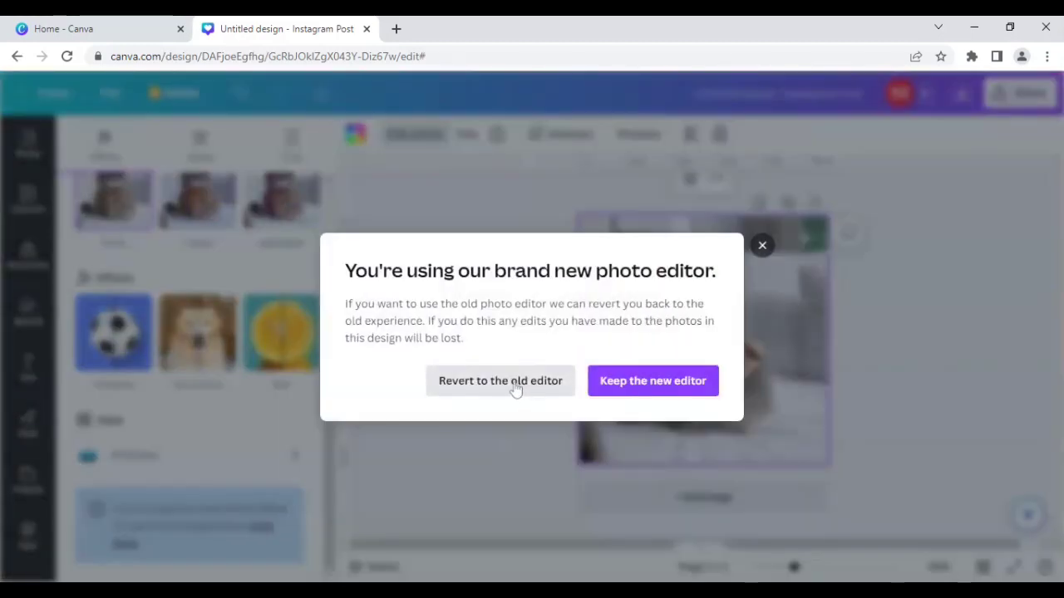
# - Confirm reverting to the old editor, open its image effects, and scroll to Paint Effects
pyautogui.click(500, 388)
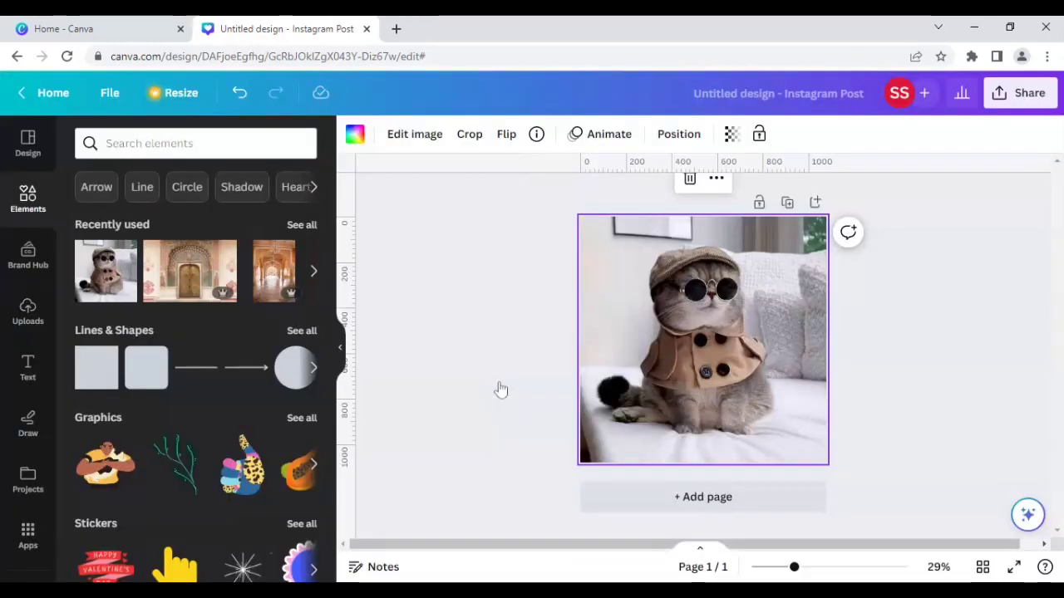
pyautogui.click(413, 139)
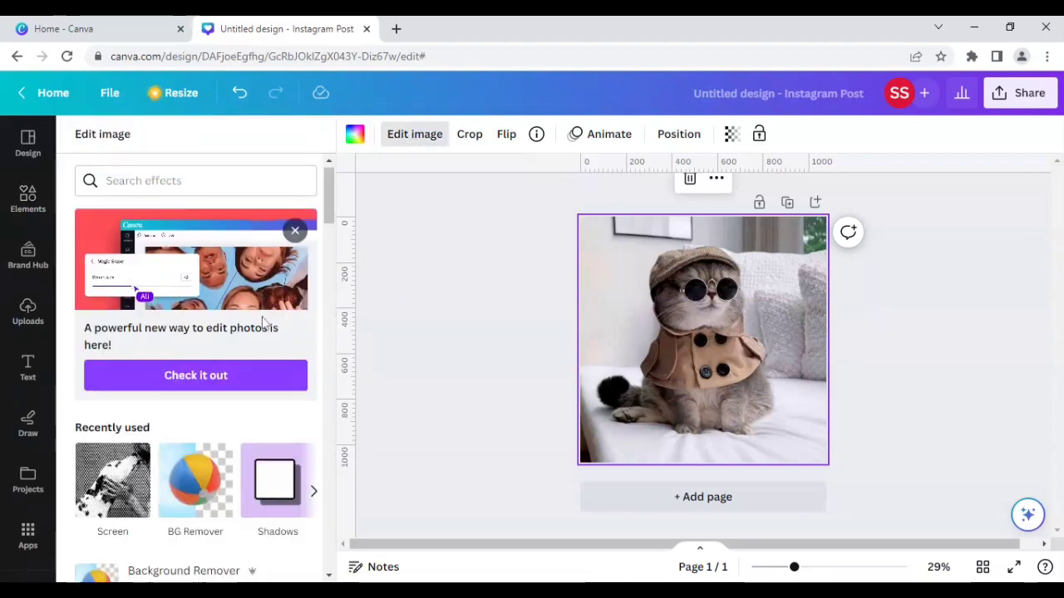
pyautogui.scroll(-4, 264, 322)
pyautogui.scroll(-10, 263, 323)
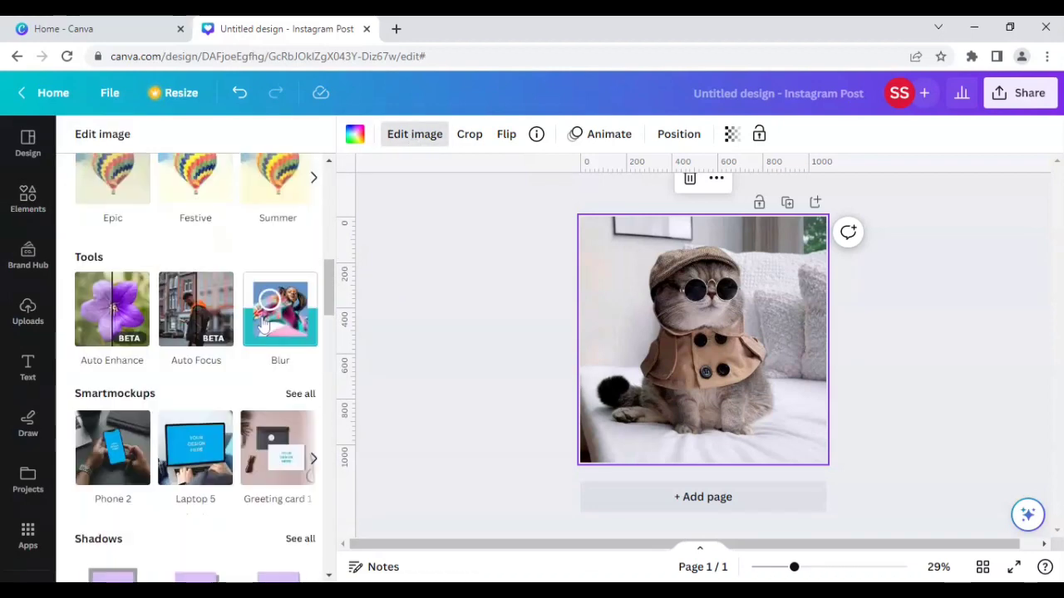
pyautogui.scroll(-10, 263, 323)
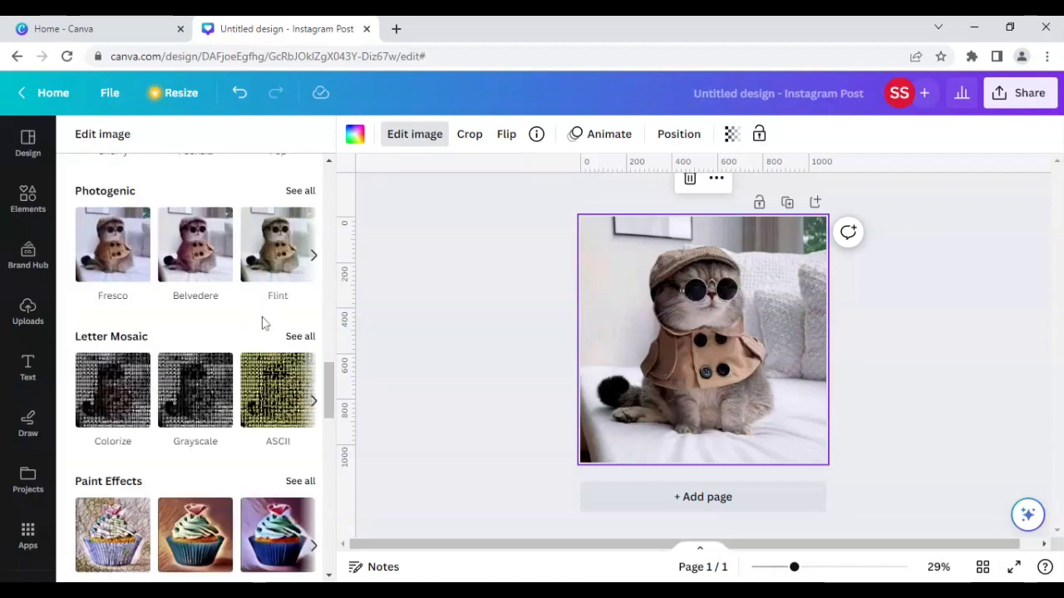
pyautogui.scroll(-5, 263, 322)
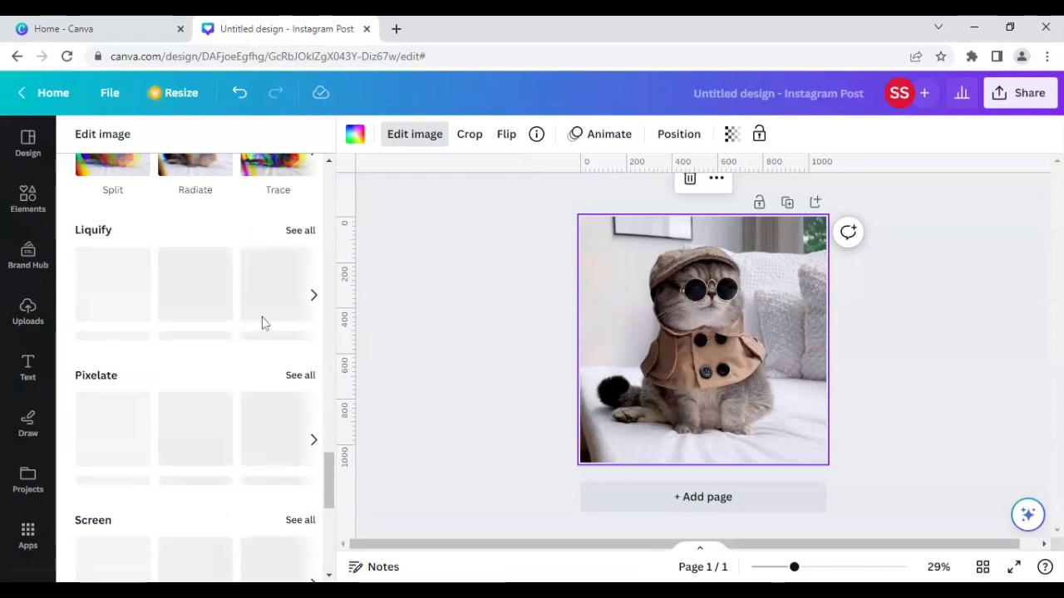
pyautogui.scroll(-1, 262, 322)
pyautogui.scroll(-5, 262, 322)
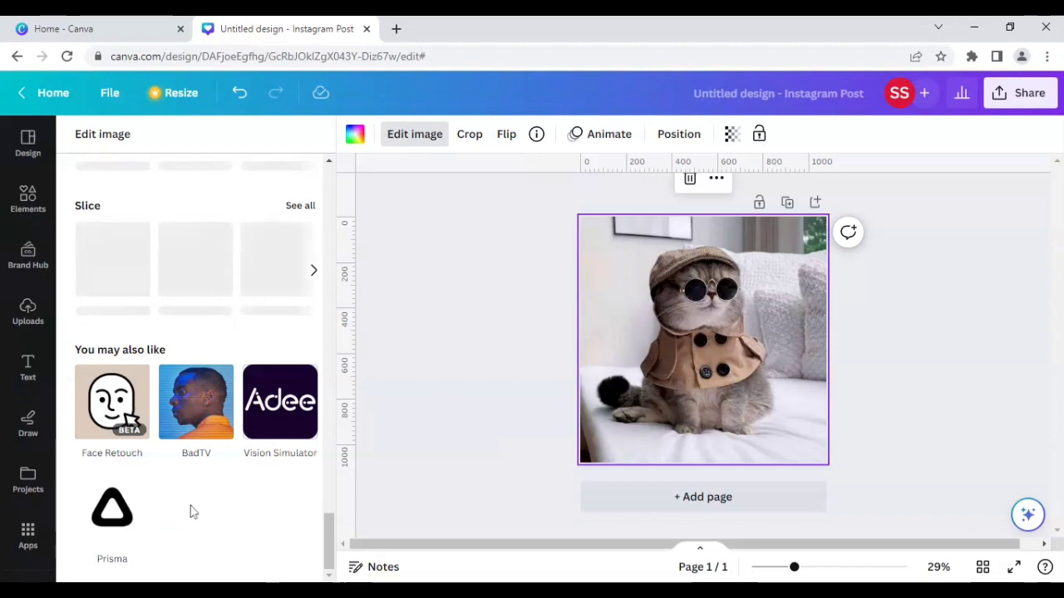
pyautogui.scroll(2, 191, 509)
pyautogui.scroll(6, 190, 511)
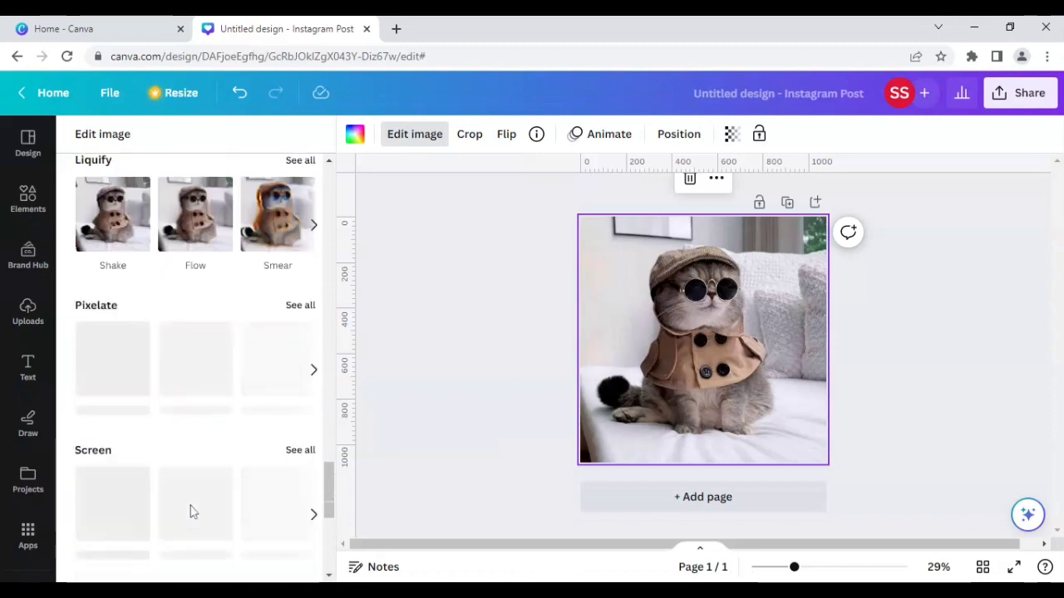
pyautogui.scroll(5, 190, 511)
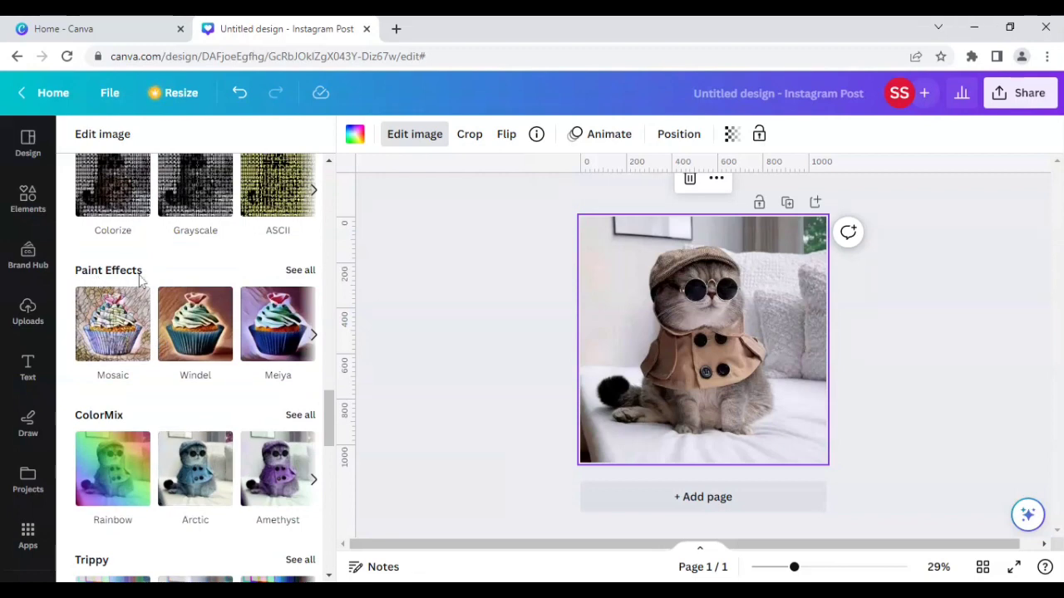
# - Show all Paint Effects, preview Meiya on the cat photo, then restore the original
pyautogui.click(298, 272)
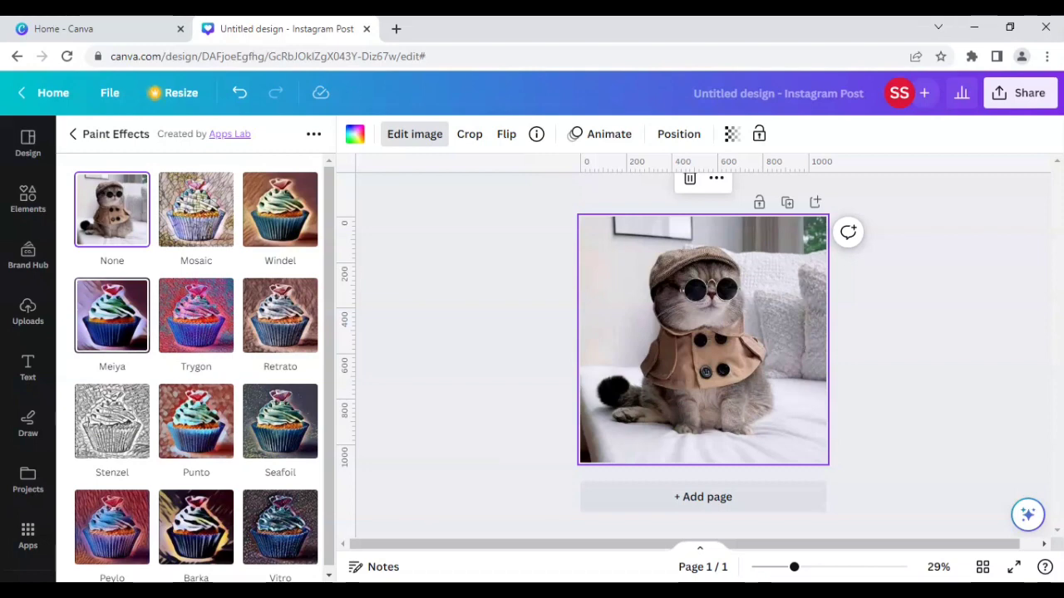
pyautogui.click(112, 324)
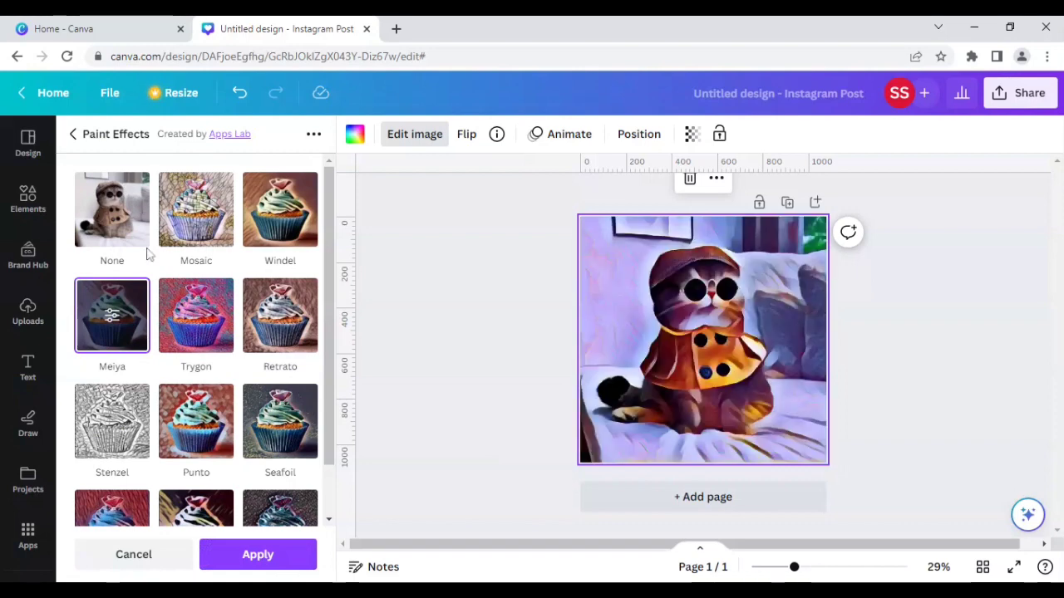
pyautogui.click(117, 133)
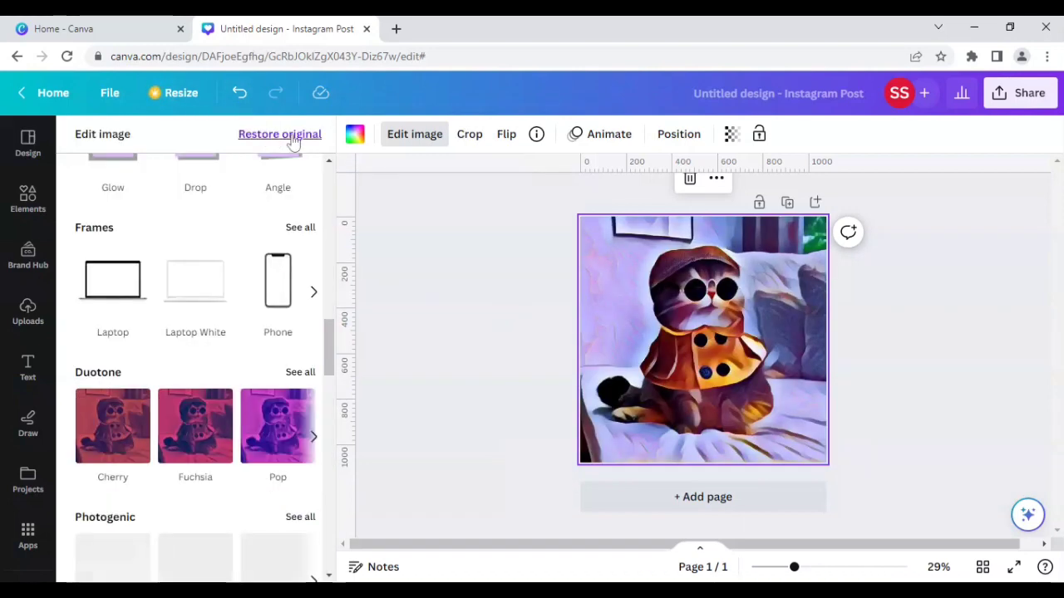
pyautogui.click(287, 136)
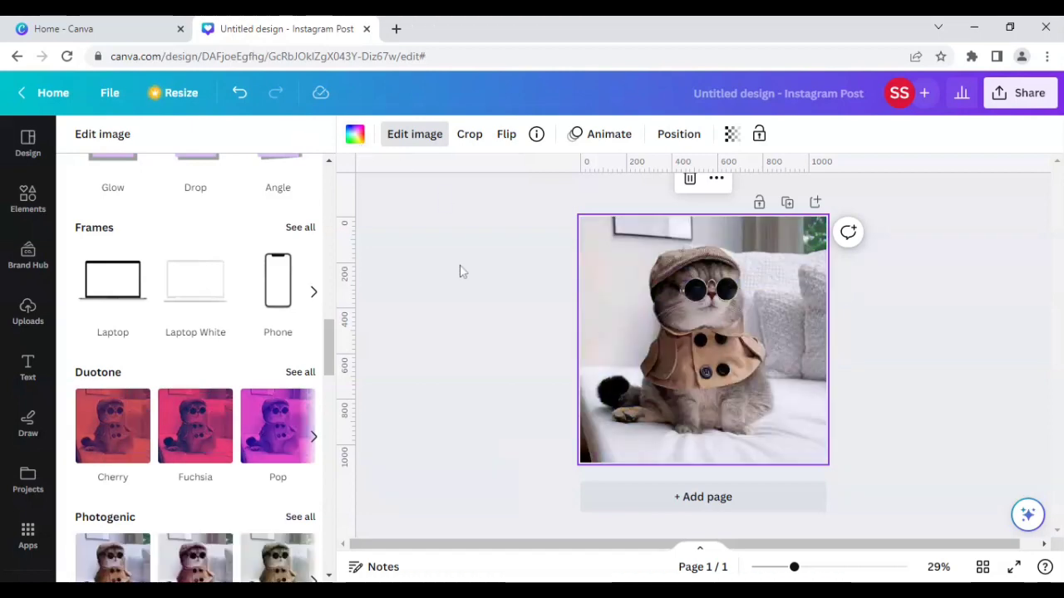
# - Reopen Edit image and pick the Meiya thumbnail under Paint Effects for the cat background
pyautogui.click(419, 138)
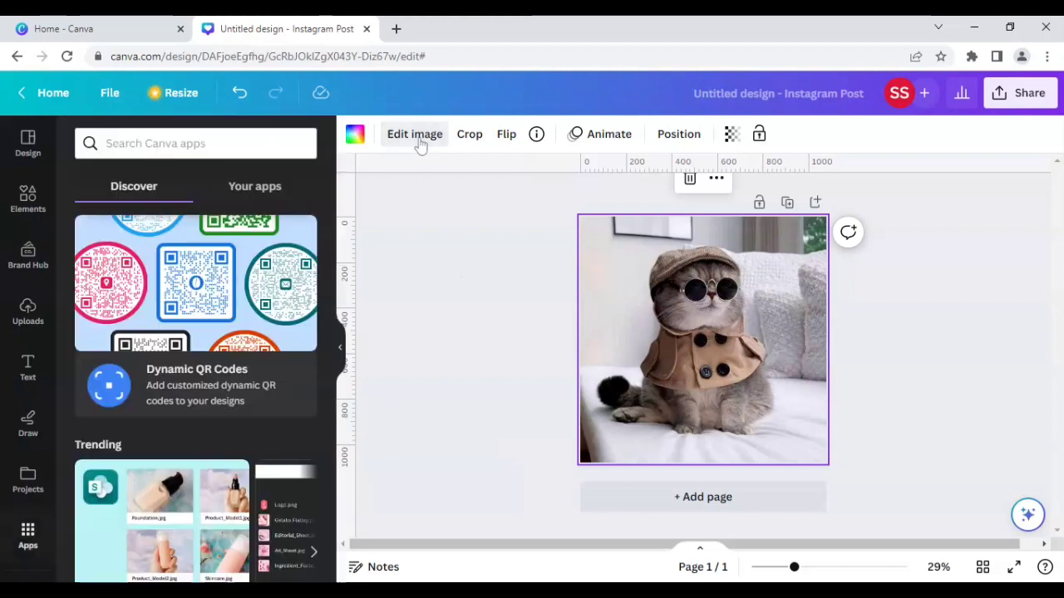
pyautogui.click(419, 138)
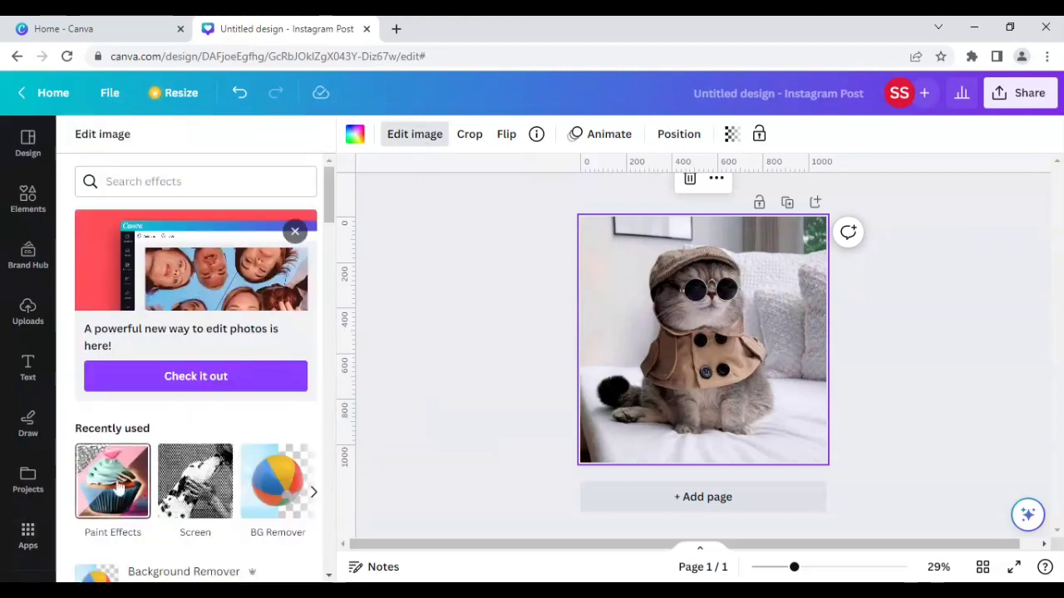
pyautogui.scroll(-15, 119, 490)
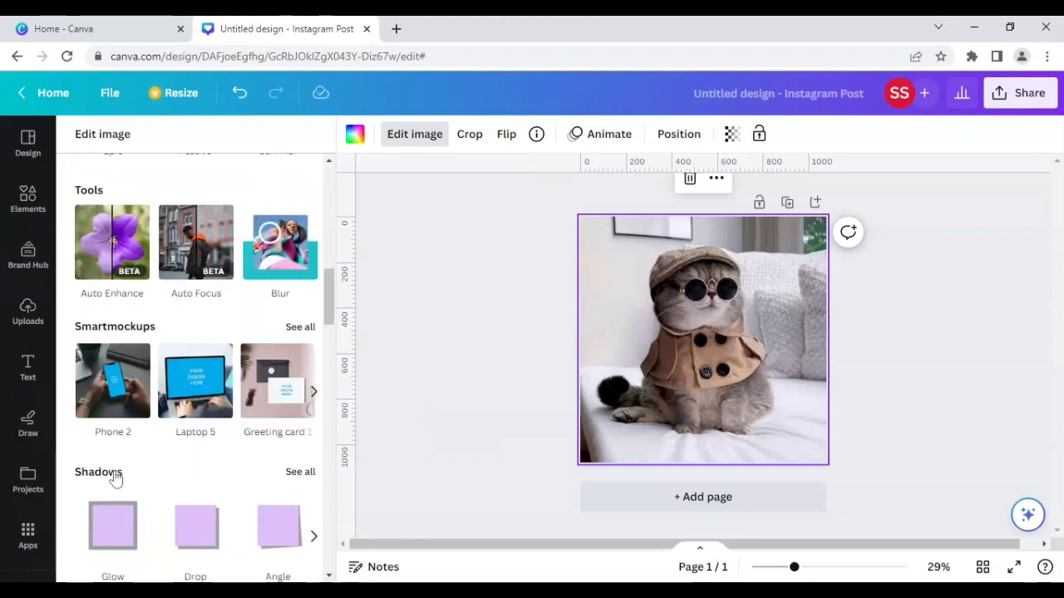
pyautogui.scroll(-3, 113, 478)
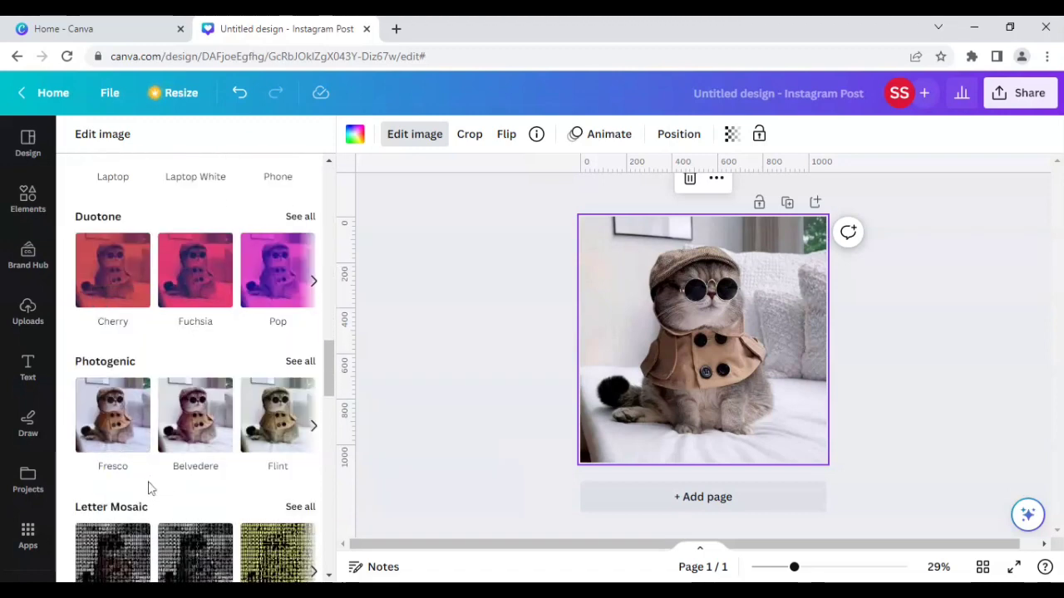
pyautogui.scroll(-2, 154, 492)
pyautogui.scroll(-1, 153, 496)
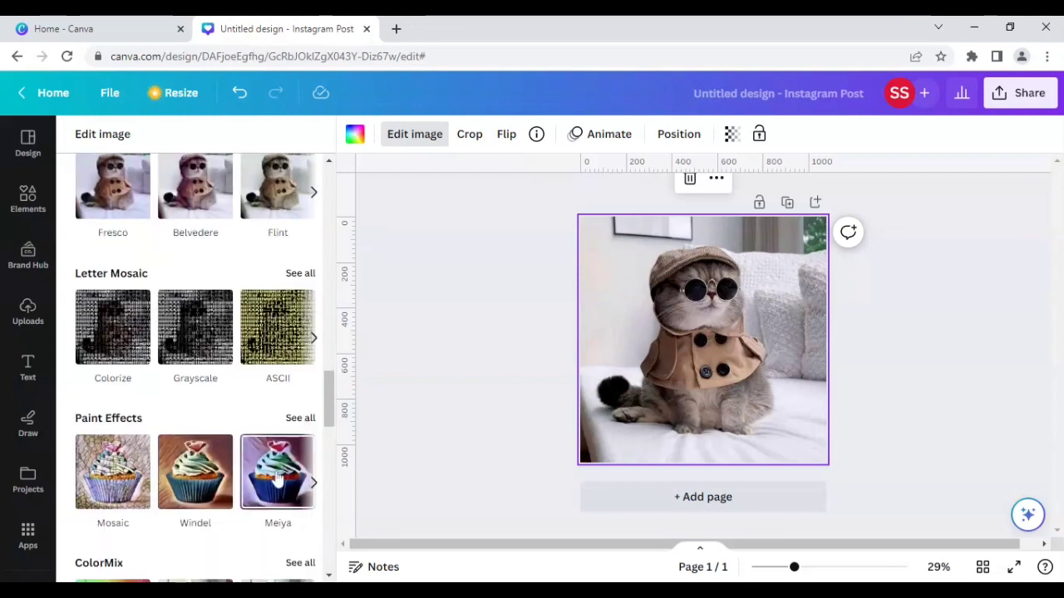
pyautogui.click(277, 474)
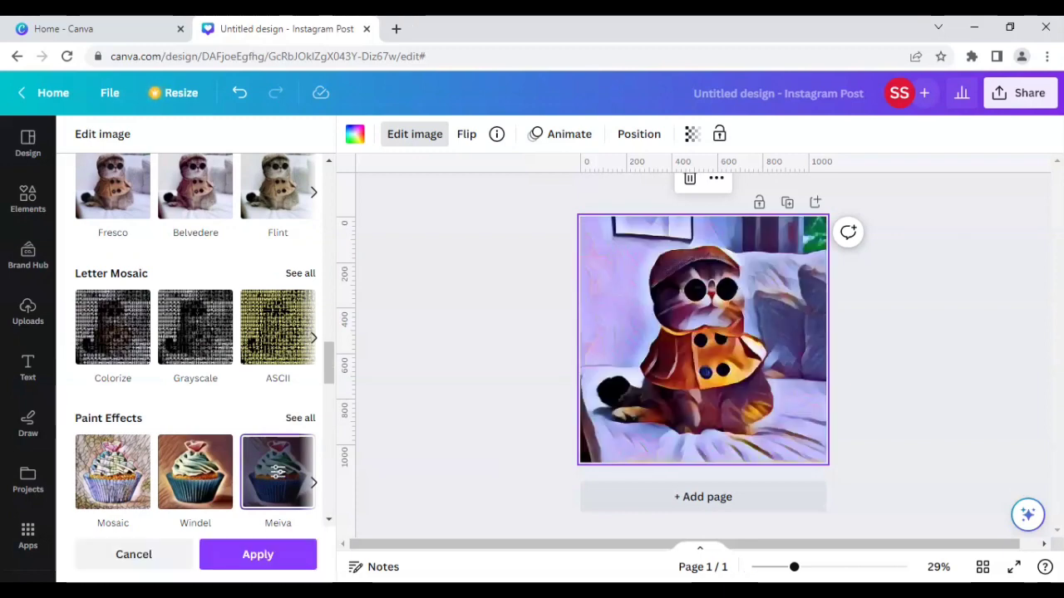
# - Set the Meiya effect's intensity to Low, after briefly trying High, and apply it
pyautogui.click(277, 472)
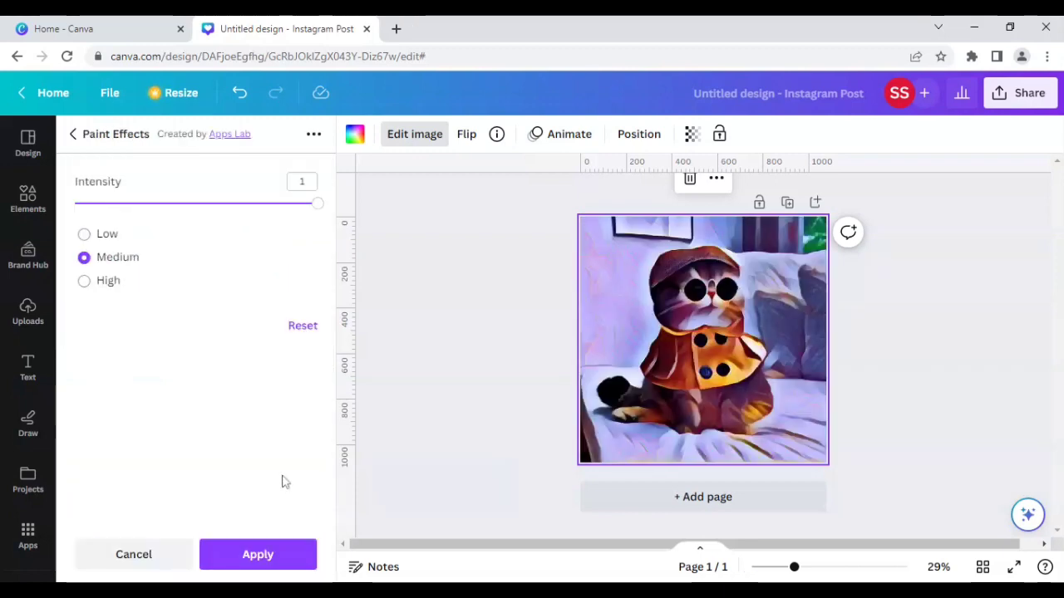
pyautogui.click(84, 236)
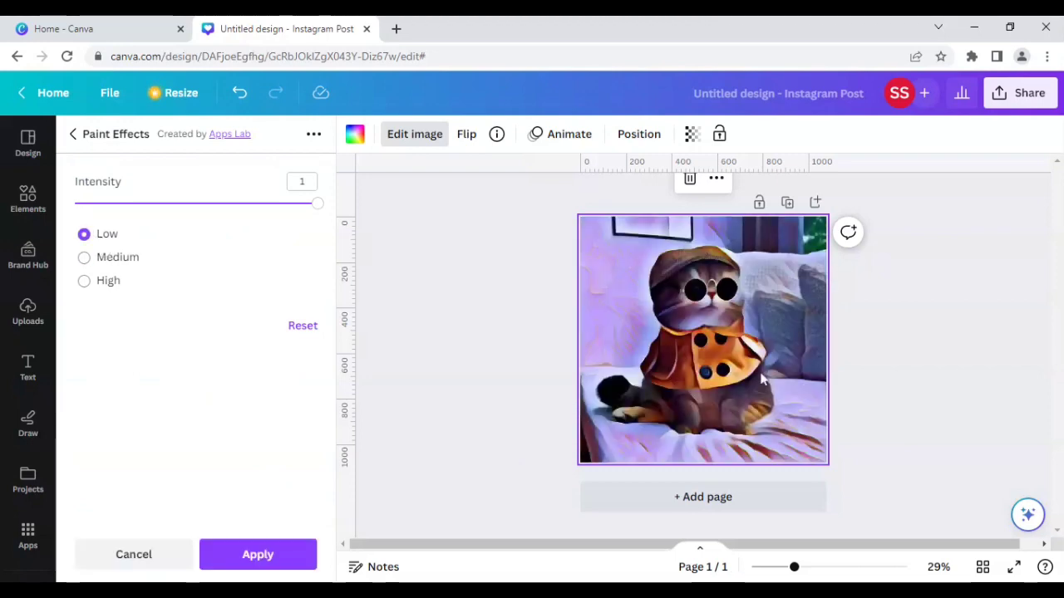
pyautogui.click(84, 281)
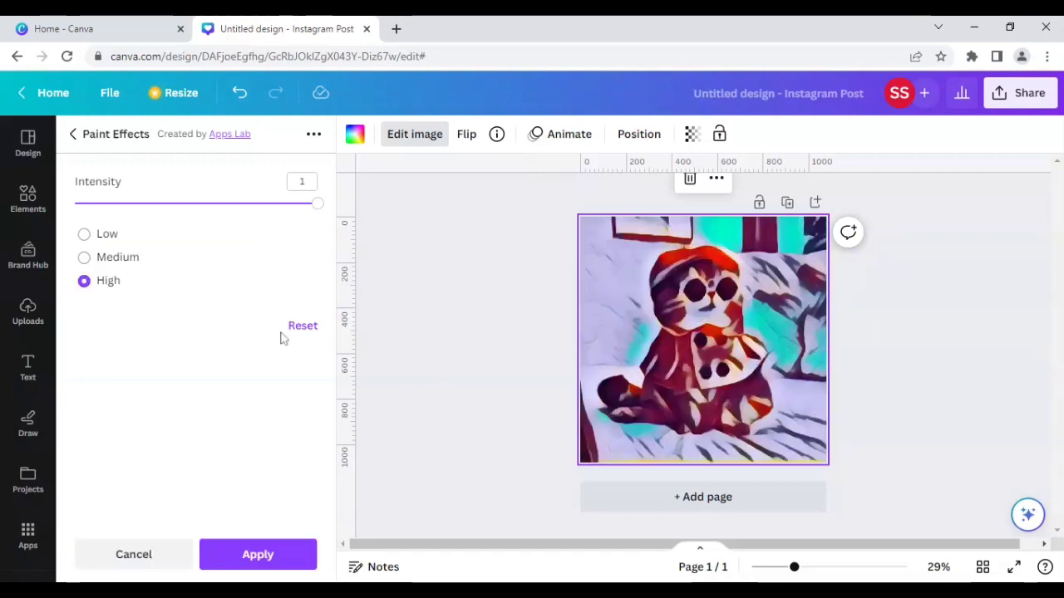
pyautogui.click(83, 234)
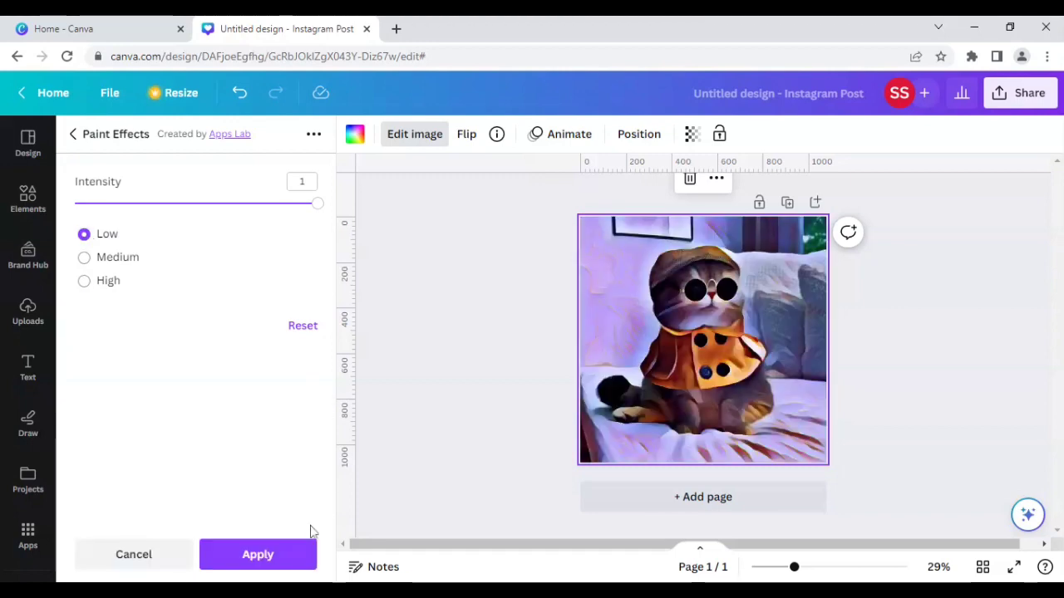
pyautogui.click(280, 555)
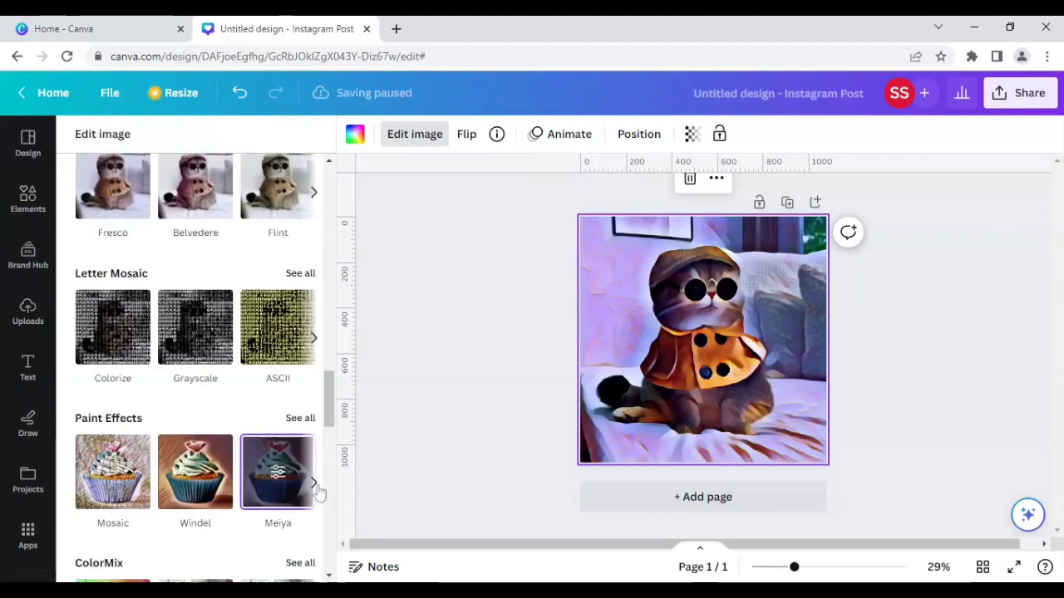